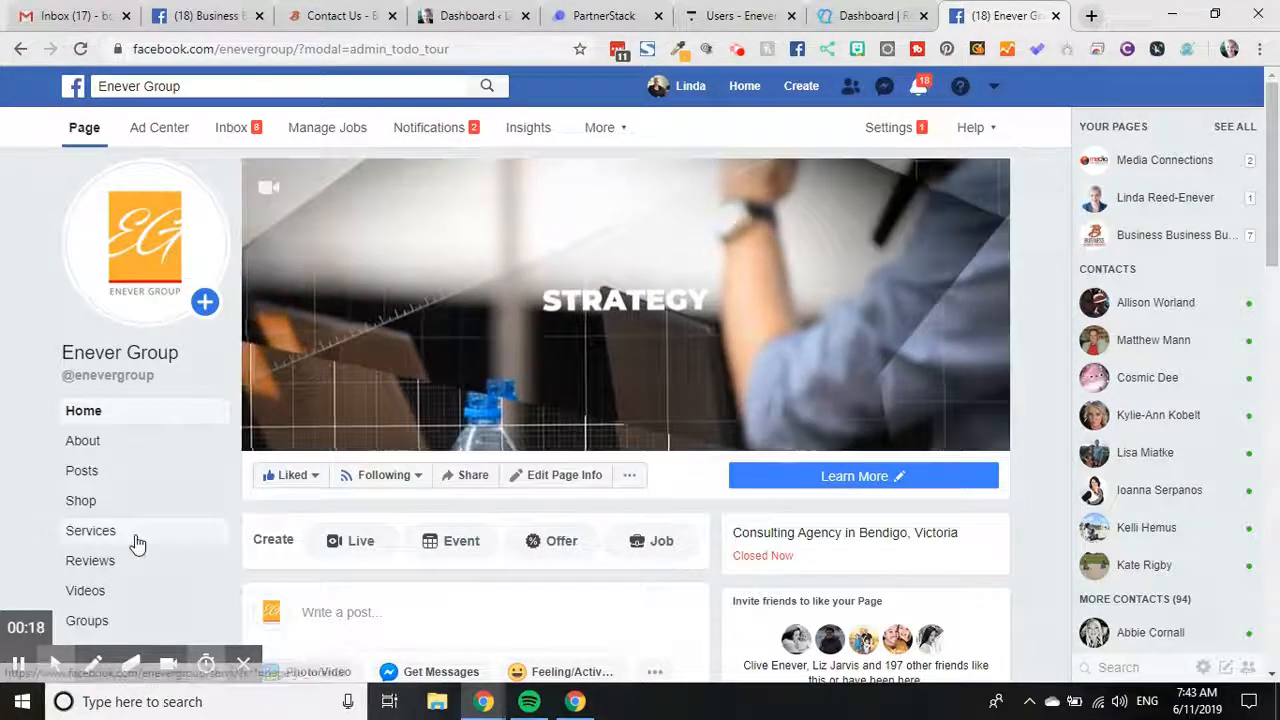
Step: View the page's Reviews section and call-to-action options, then go to the page settings
{"action": "left_click", "coordinate": [90, 560]}
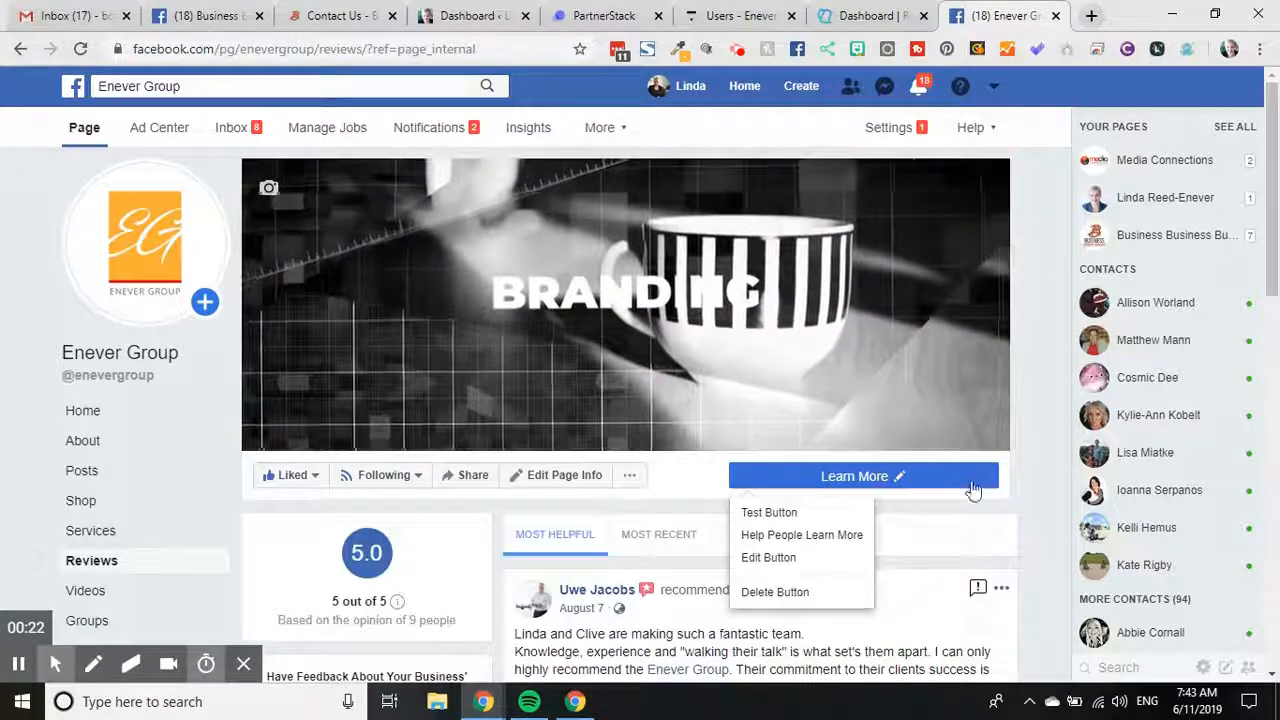
{"action": "scroll", "coordinate": [968, 487], "scroll_direction": "down", "scroll_amount": 3}
{"action": "scroll", "coordinate": [965, 490], "scroll_direction": "down", "scroll_amount": 2}
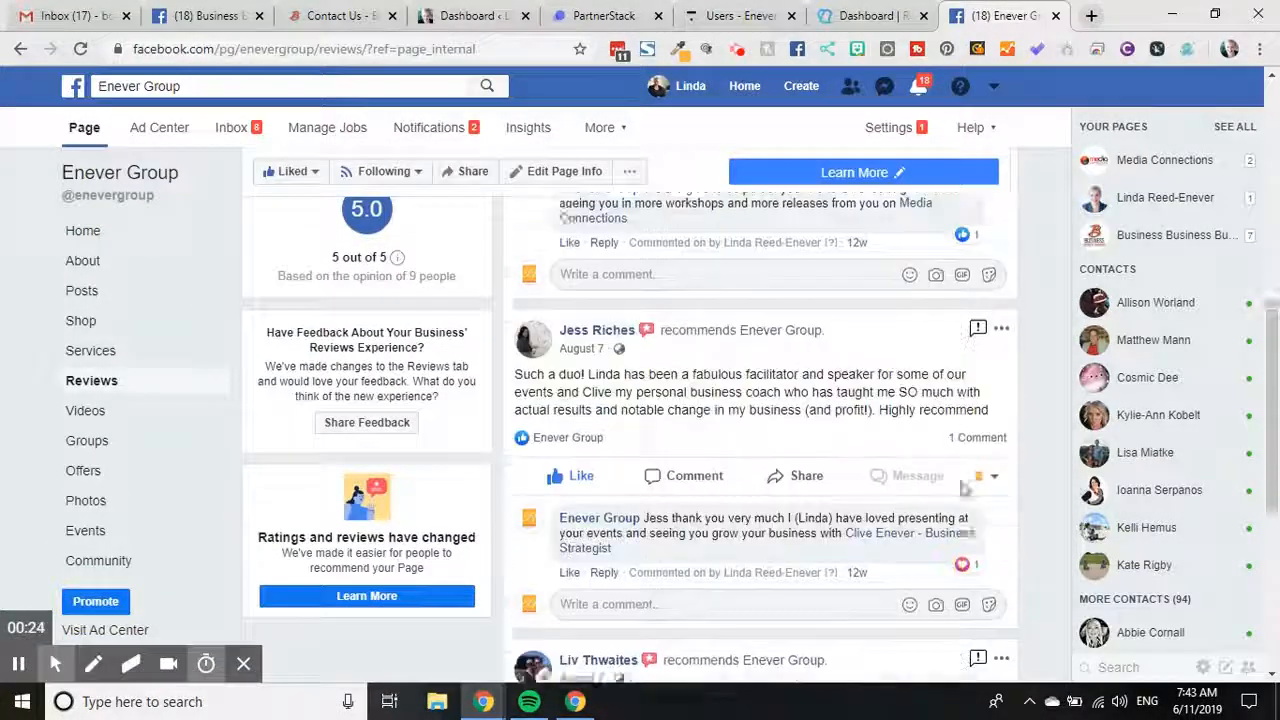
{"action": "scroll", "coordinate": [965, 490], "scroll_direction": "up", "scroll_amount": 5}
{"action": "scroll", "coordinate": [965, 490], "scroll_direction": "up", "scroll_amount": 2}
{"action": "left_click", "coordinate": [957, 478]}
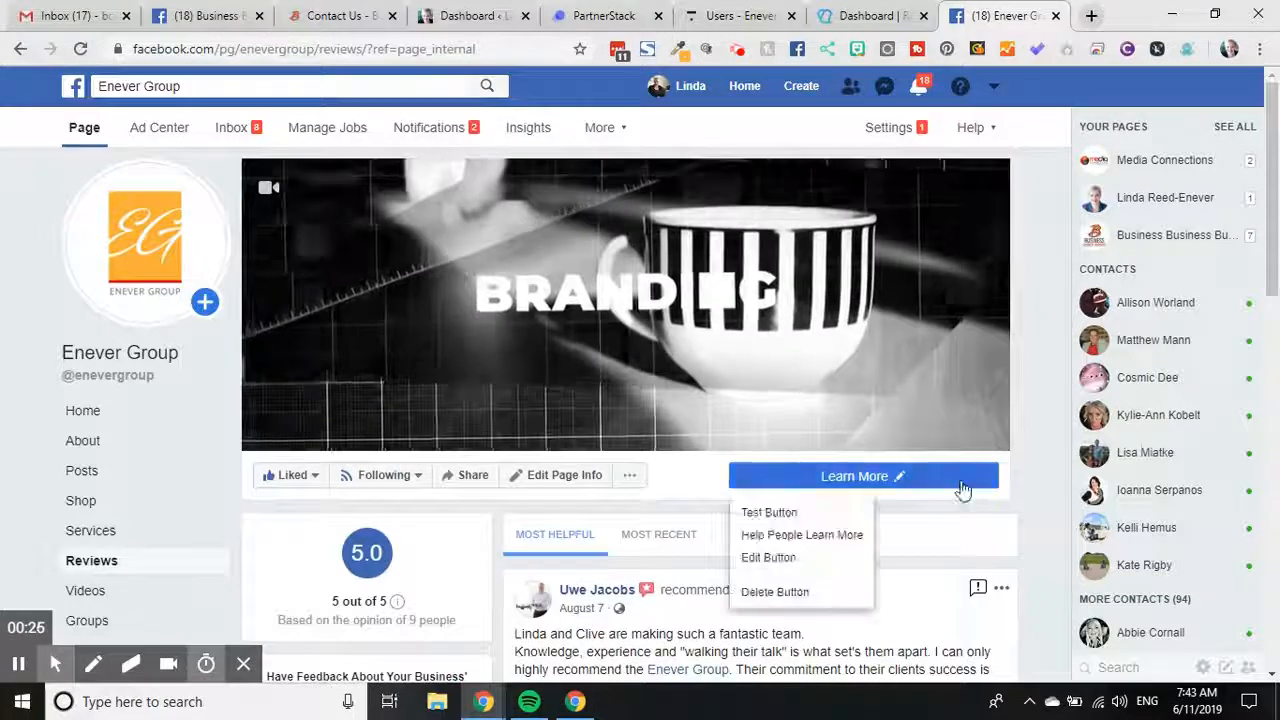
{"action": "left_click", "coordinate": [920, 422]}
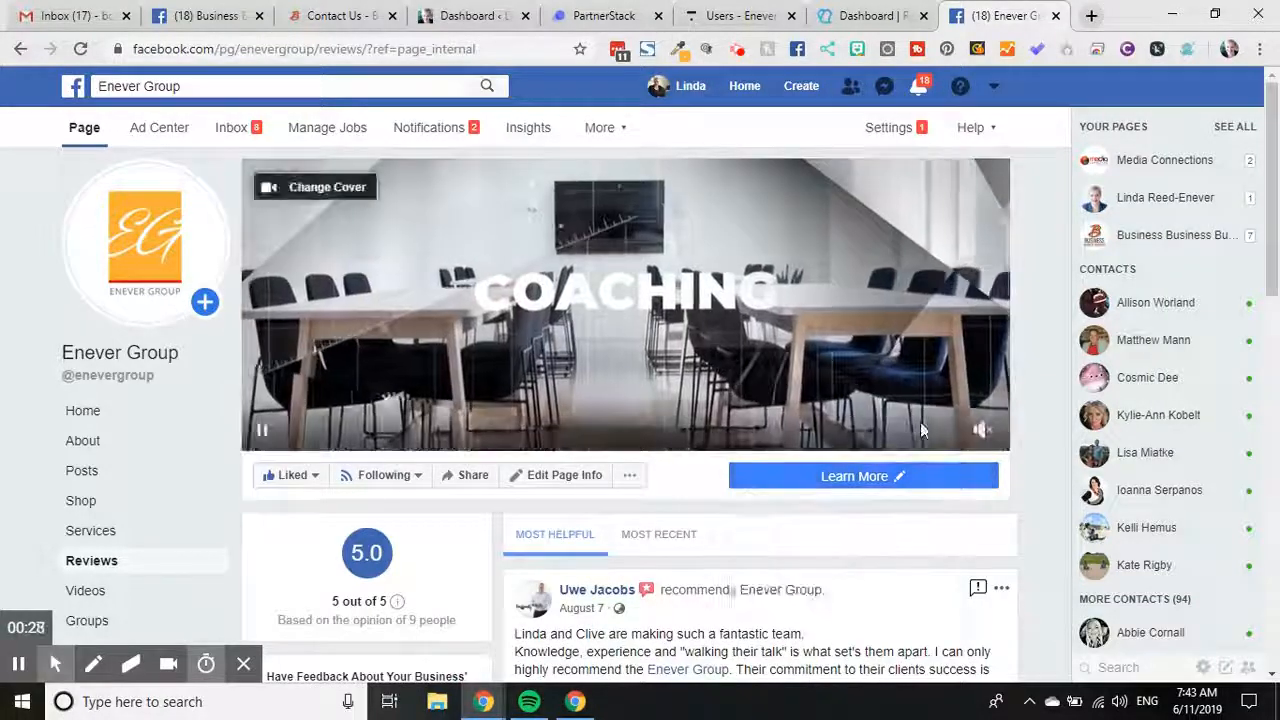
{"action": "left_click", "coordinate": [890, 127]}
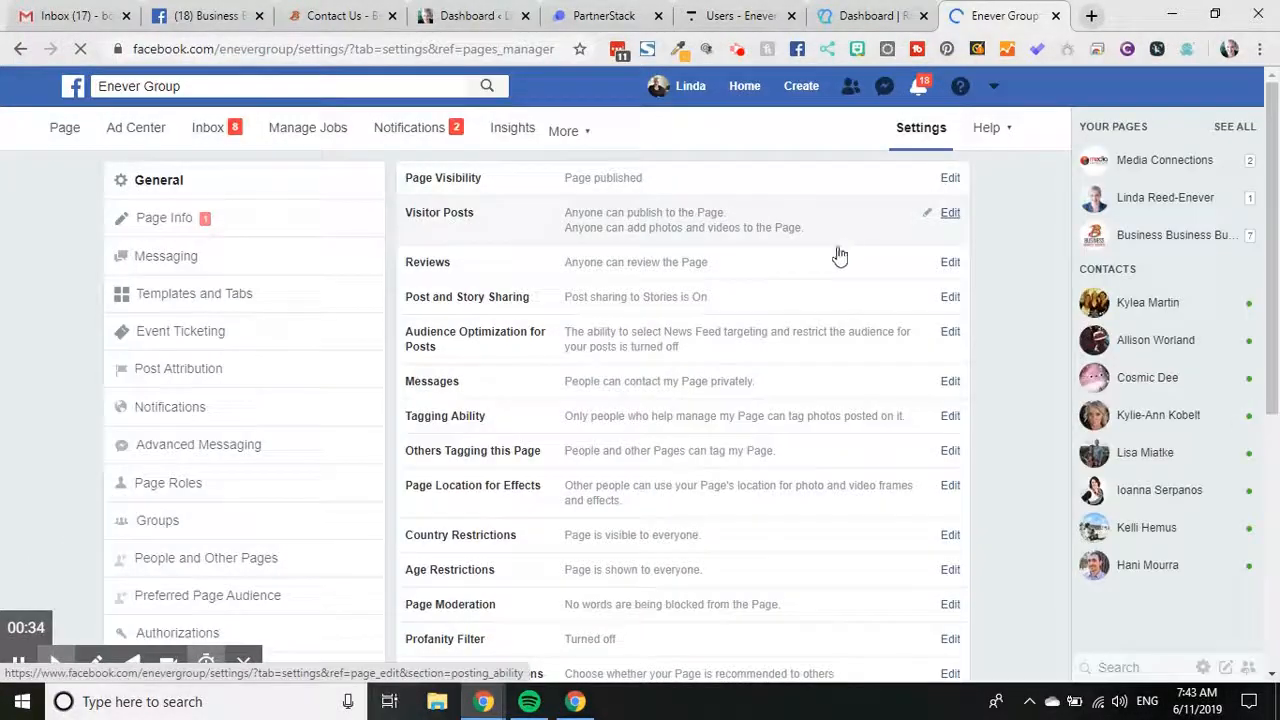
Step: Confirm visitors may review the page, then move to Templates and Tabs settings
{"action": "left_click", "coordinate": [951, 262]}
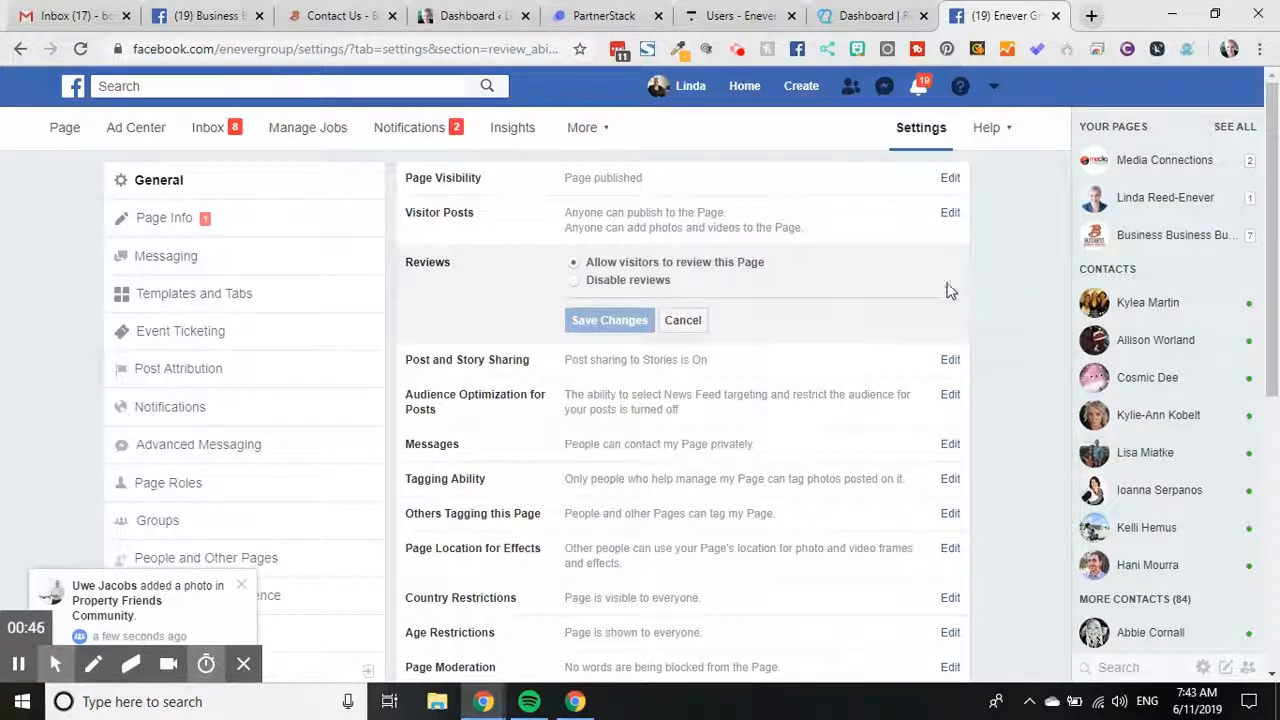
{"action": "scroll", "coordinate": [293, 350], "scroll_direction": "down", "scroll_amount": 2}
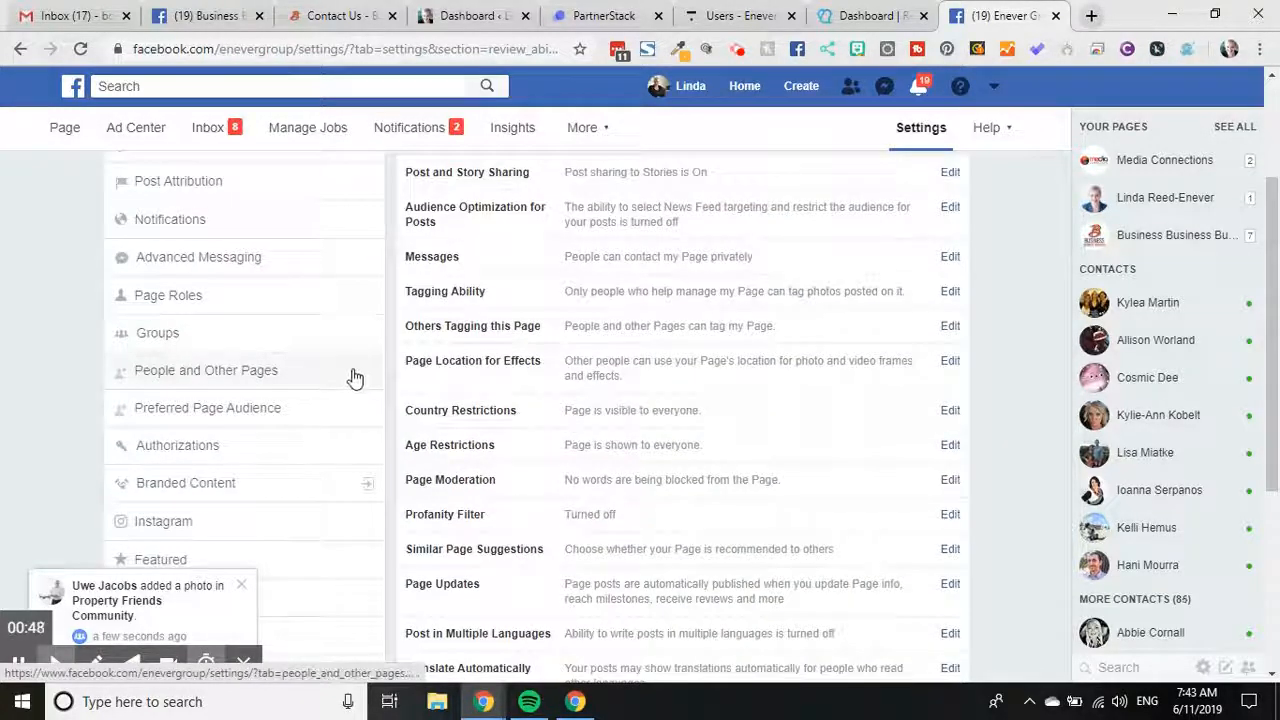
{"action": "scroll", "coordinate": [356, 377], "scroll_direction": "up", "scroll_amount": 2}
{"action": "left_click", "coordinate": [288, 300]}
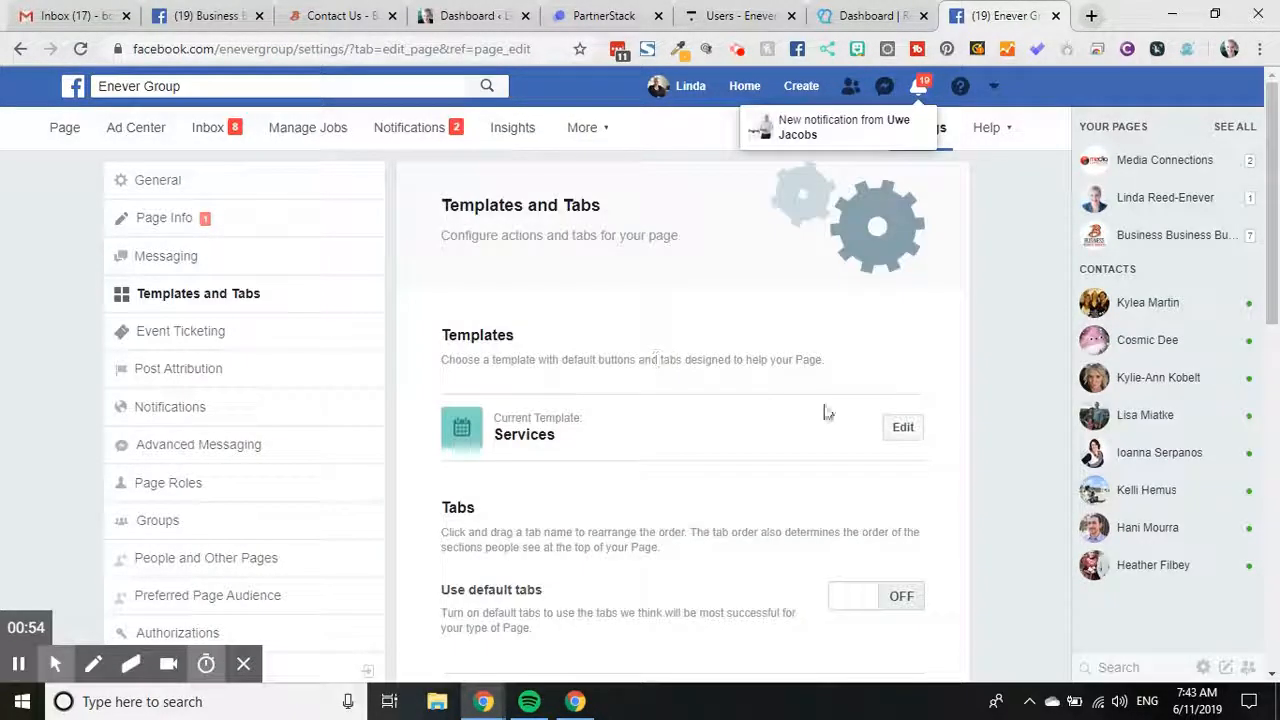
{"action": "scroll", "coordinate": [850, 412], "scroll_direction": "down", "scroll_amount": 2}
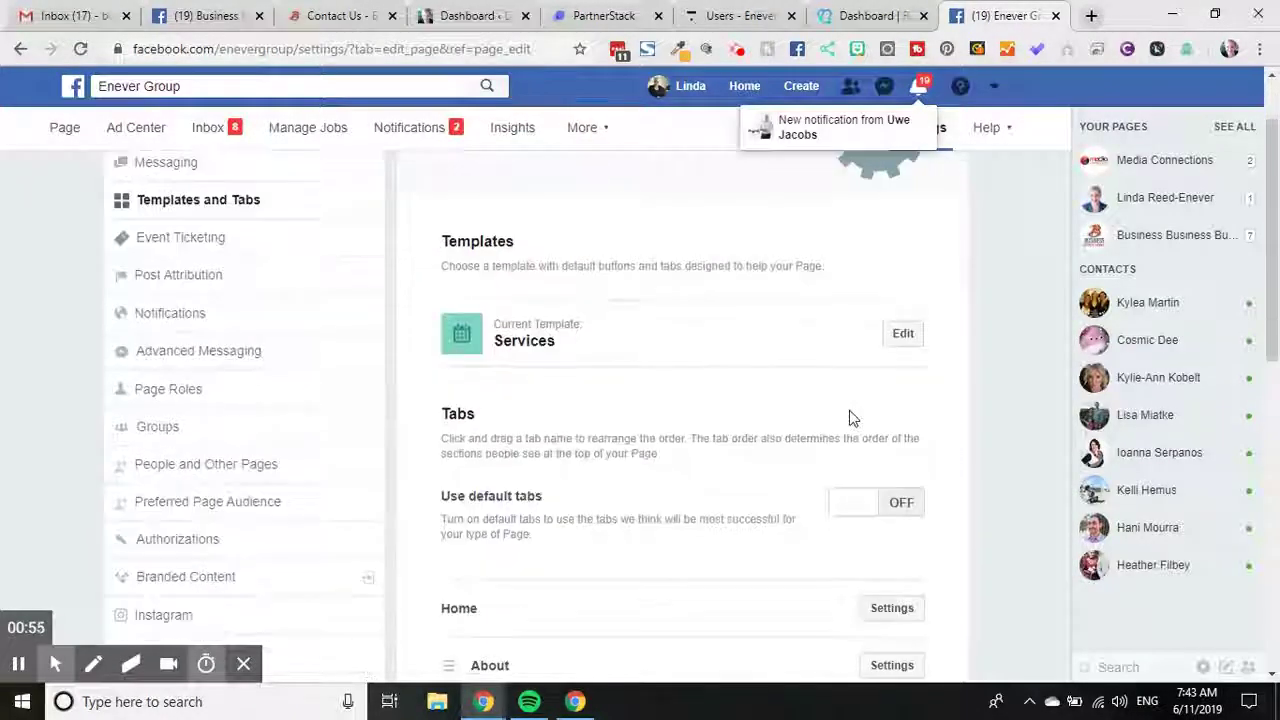
Step: Browse the page template list and cancel, keeping the Services template
{"action": "left_click", "coordinate": [910, 333]}
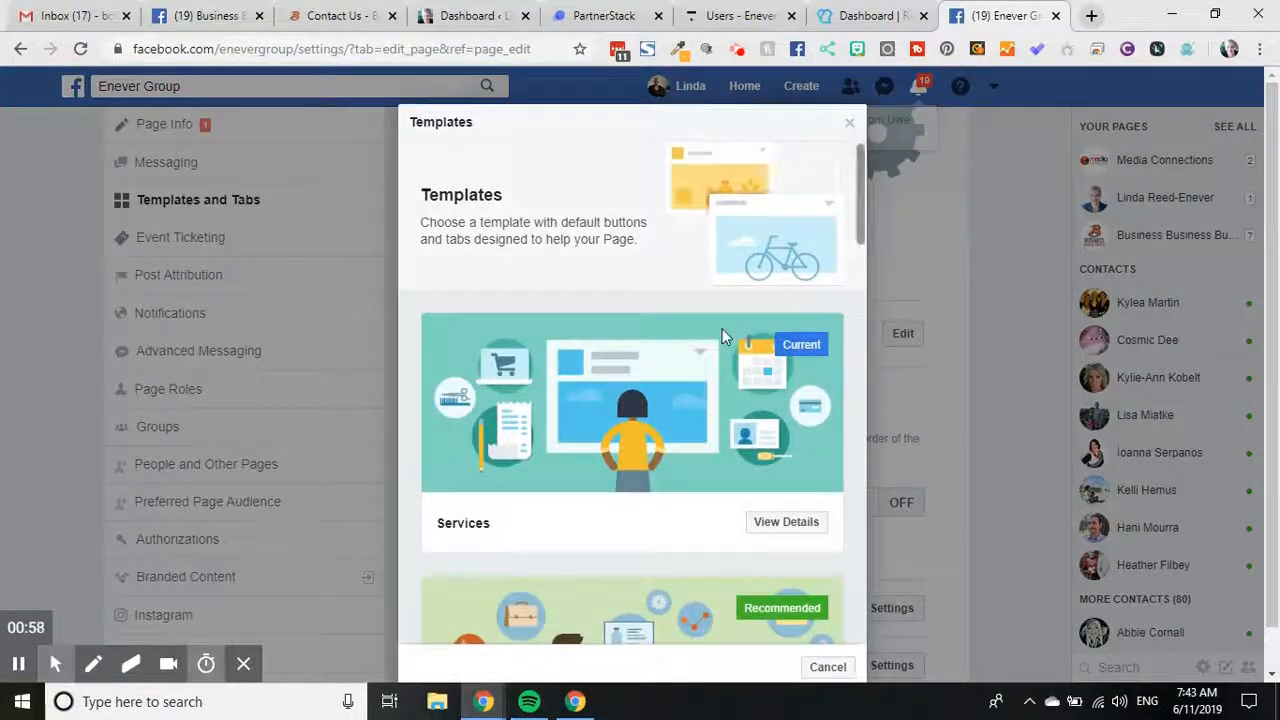
{"action": "scroll", "coordinate": [727, 360], "scroll_direction": "down", "scroll_amount": 3}
{"action": "scroll", "coordinate": [727, 360], "scroll_direction": "down", "scroll_amount": 3}
{"action": "scroll", "coordinate": [727, 360], "scroll_direction": "down", "scroll_amount": 3}
{"action": "scroll", "coordinate": [727, 360], "scroll_direction": "down", "scroll_amount": 3}
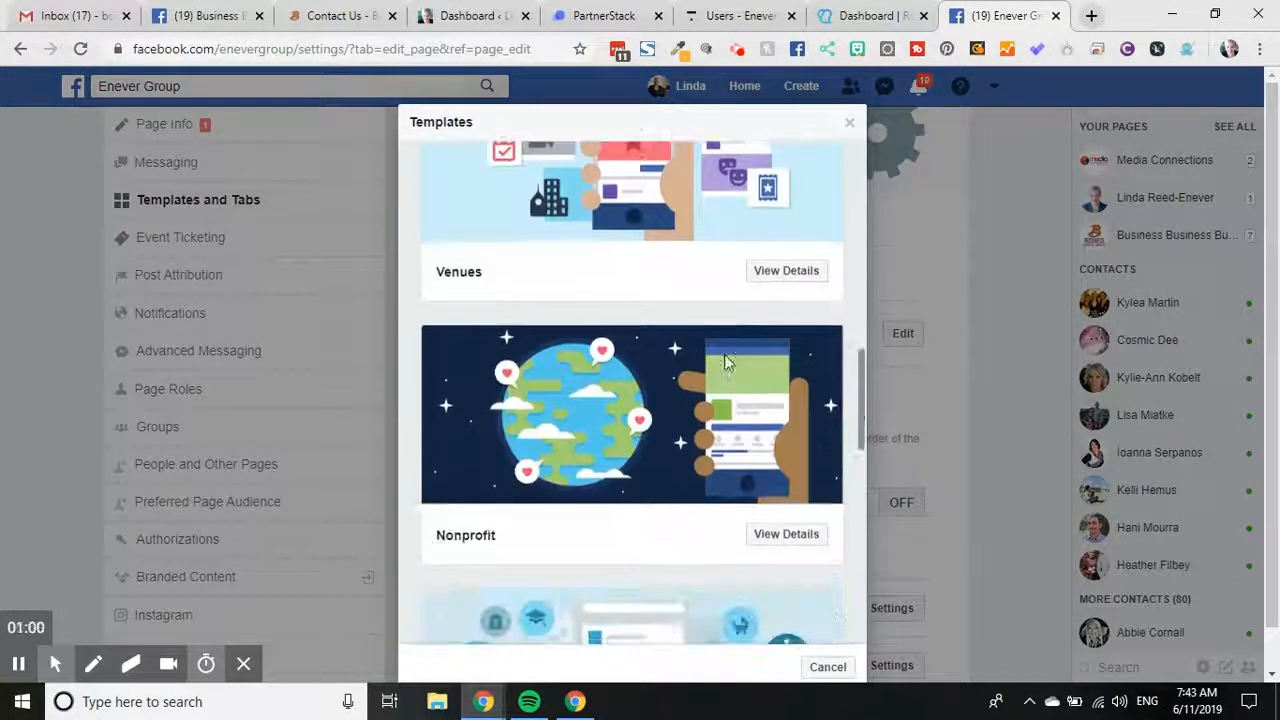
{"action": "scroll", "coordinate": [727, 360], "scroll_direction": "down", "scroll_amount": 3}
{"action": "scroll", "coordinate": [727, 360], "scroll_direction": "down", "scroll_amount": 4}
{"action": "scroll", "coordinate": [841, 397], "scroll_direction": "down", "scroll_amount": 2}
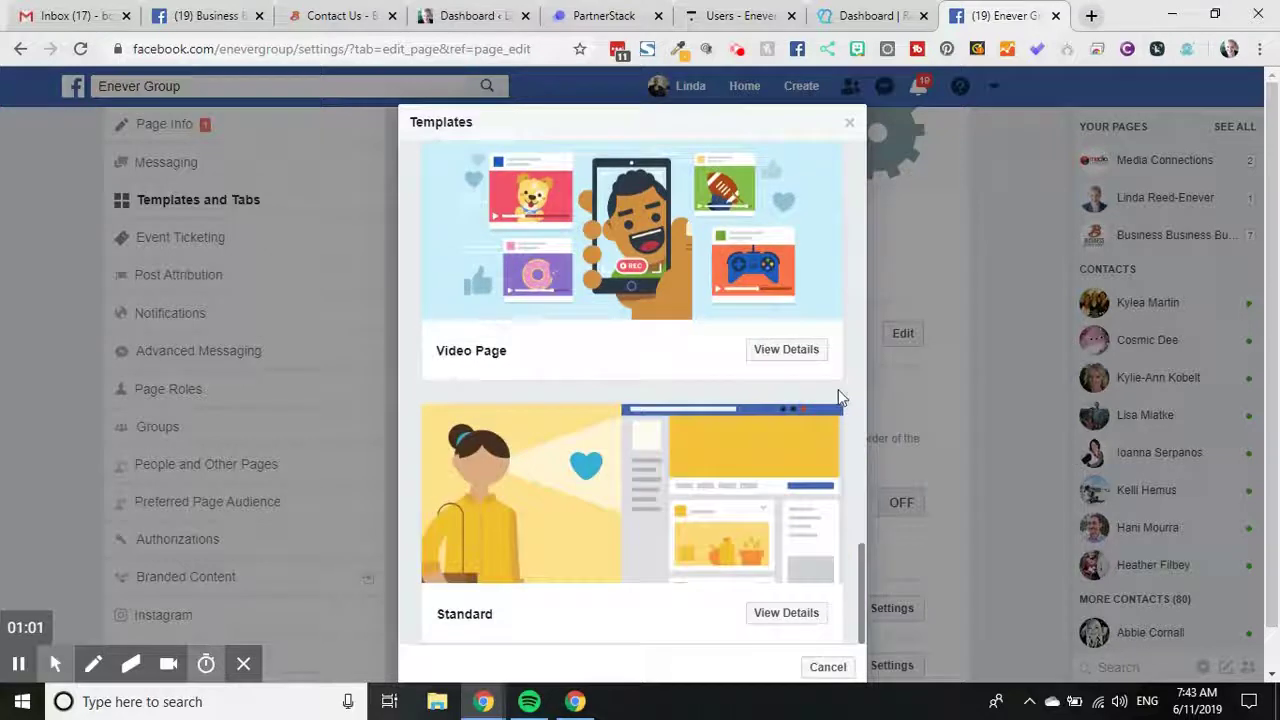
{"action": "left_click", "coordinate": [1016, 430]}
{"action": "scroll", "coordinate": [1000, 430], "scroll_direction": "down", "scroll_amount": 4}
{"action": "scroll", "coordinate": [910, 415], "scroll_direction": "down", "scroll_amount": 1}
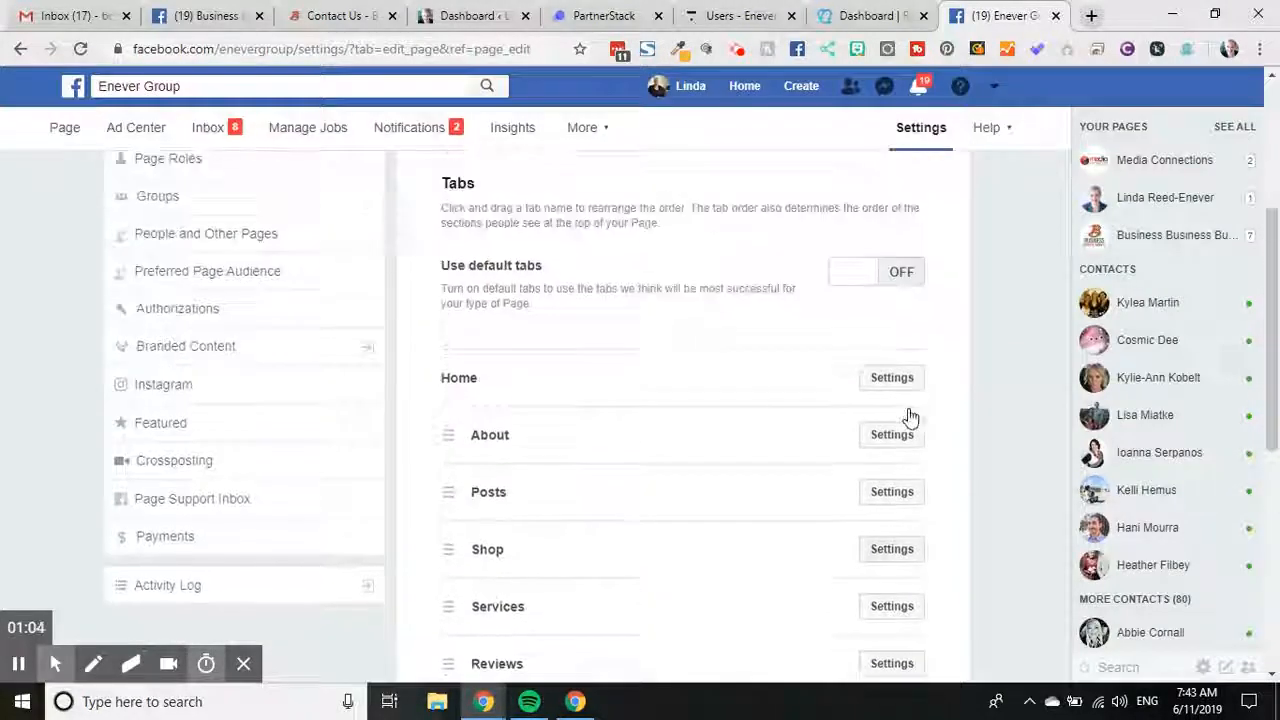
{"action": "scroll", "coordinate": [911, 416], "scroll_direction": "up", "scroll_amount": 1}
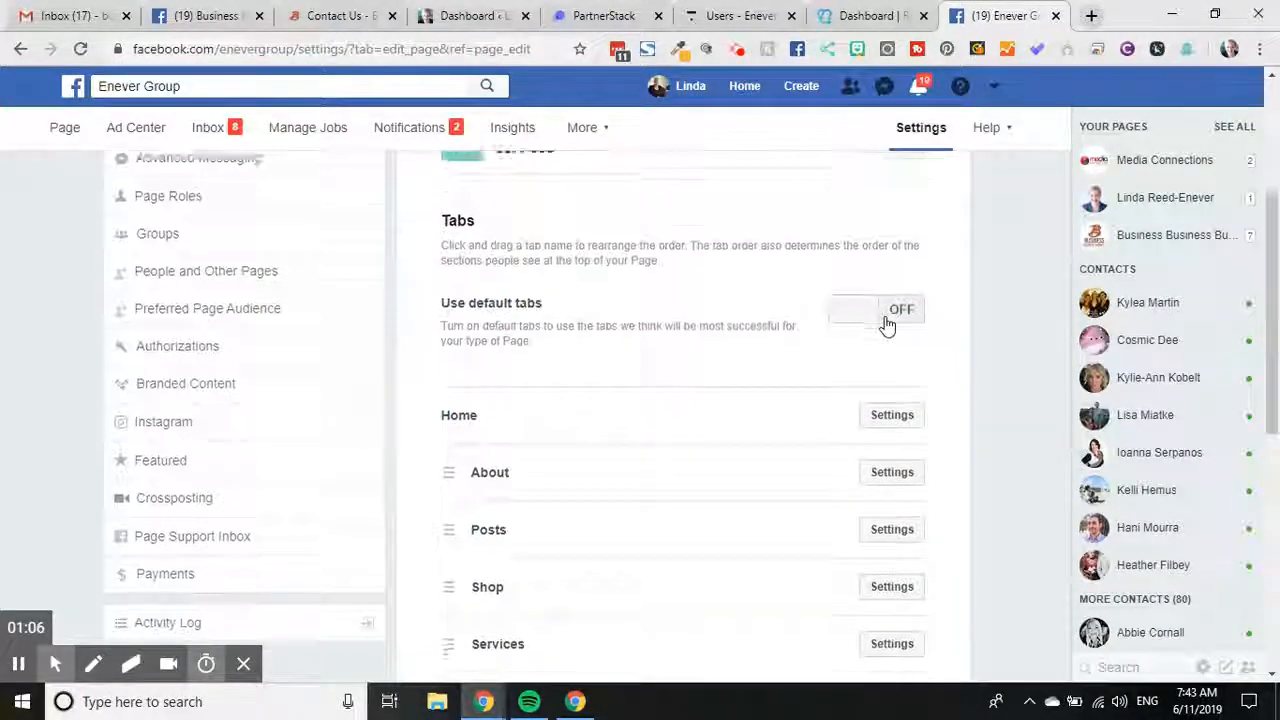
{"action": "scroll", "coordinate": [886, 317], "scroll_direction": "down", "scroll_amount": 4}
{"action": "scroll", "coordinate": [886, 317], "scroll_direction": "down", "scroll_amount": 4}
{"action": "scroll", "coordinate": [870, 390], "scroll_direction": "down", "scroll_amount": 2}
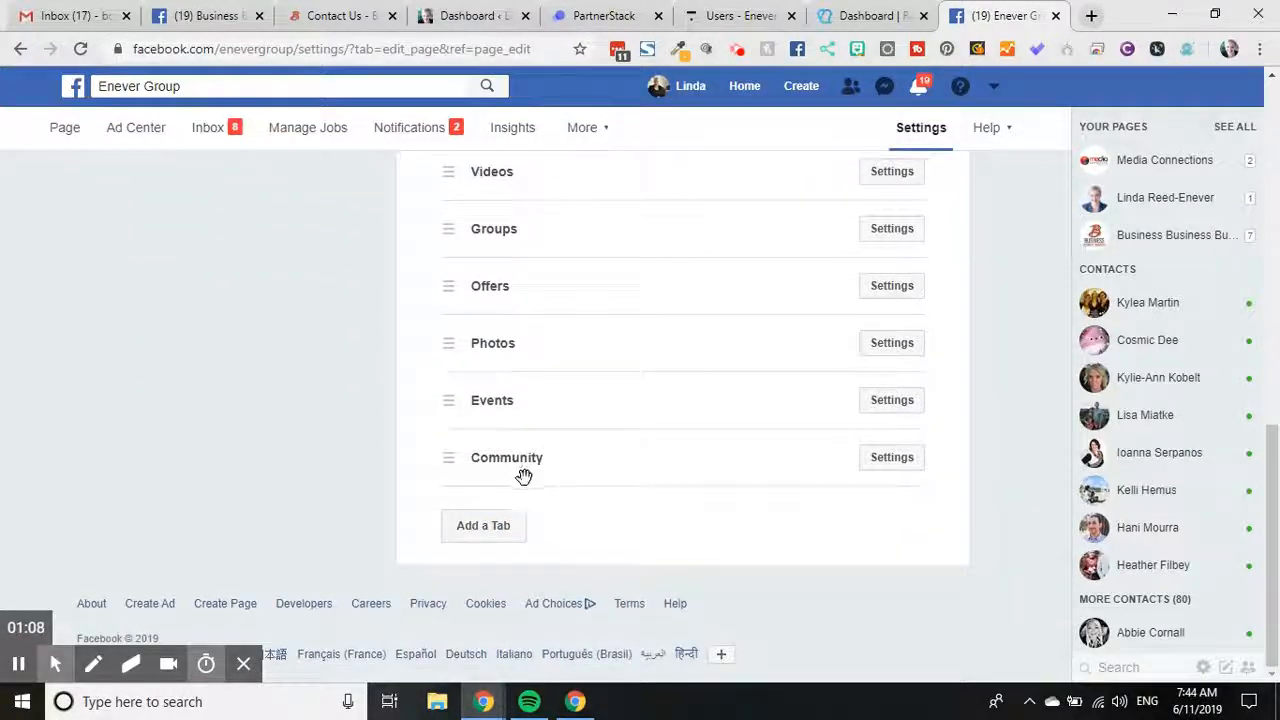
{"action": "left_click", "coordinate": [483, 525]}
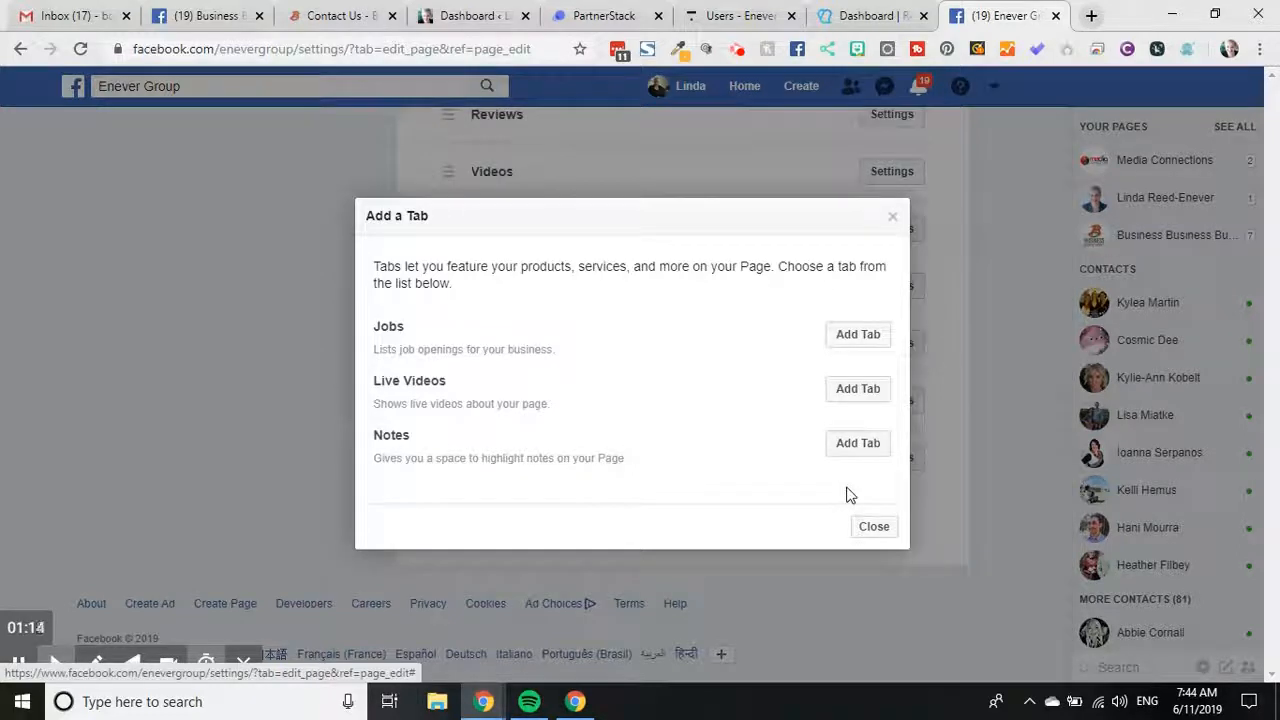
{"action": "left_click", "coordinate": [874, 527]}
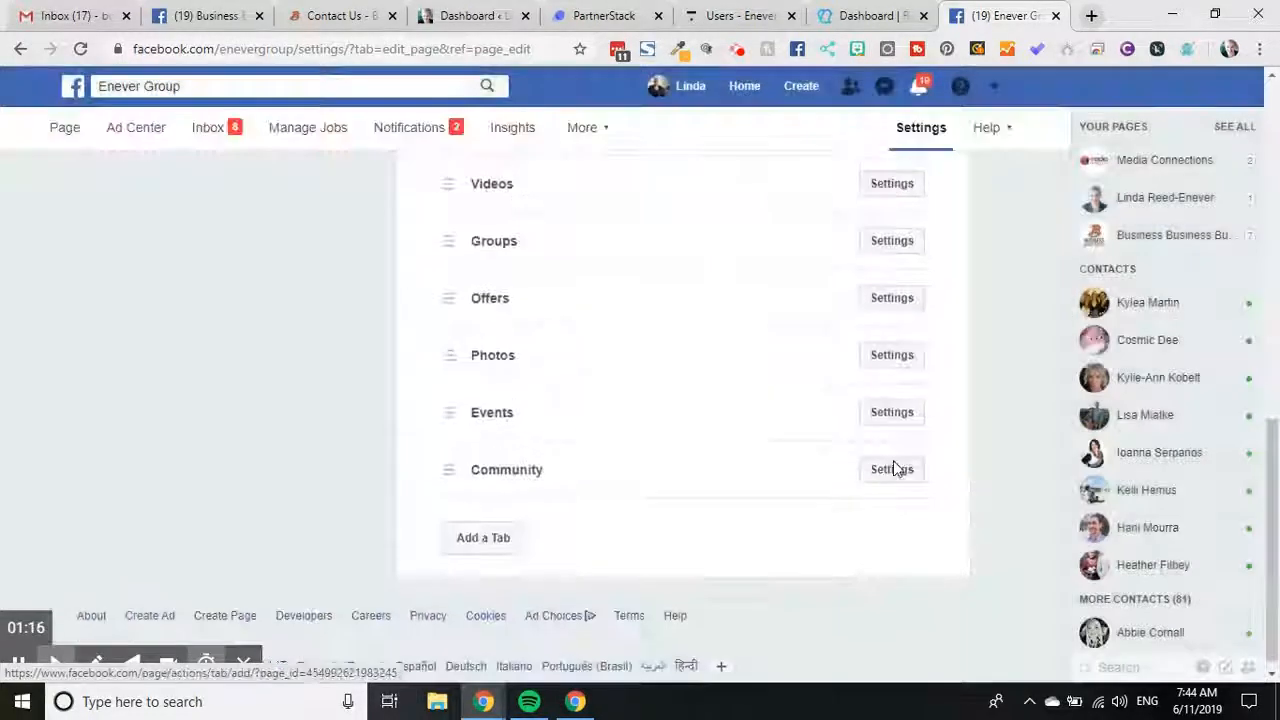
{"action": "scroll", "coordinate": [890, 460], "scroll_direction": "up", "scroll_amount": 5}
{"action": "scroll", "coordinate": [890, 460], "scroll_direction": "up", "scroll_amount": 3}
Step: Switch Show Reviews off and save, then review the addable tabs so Reviews is re-added
{"action": "left_click", "coordinate": [890, 400]}
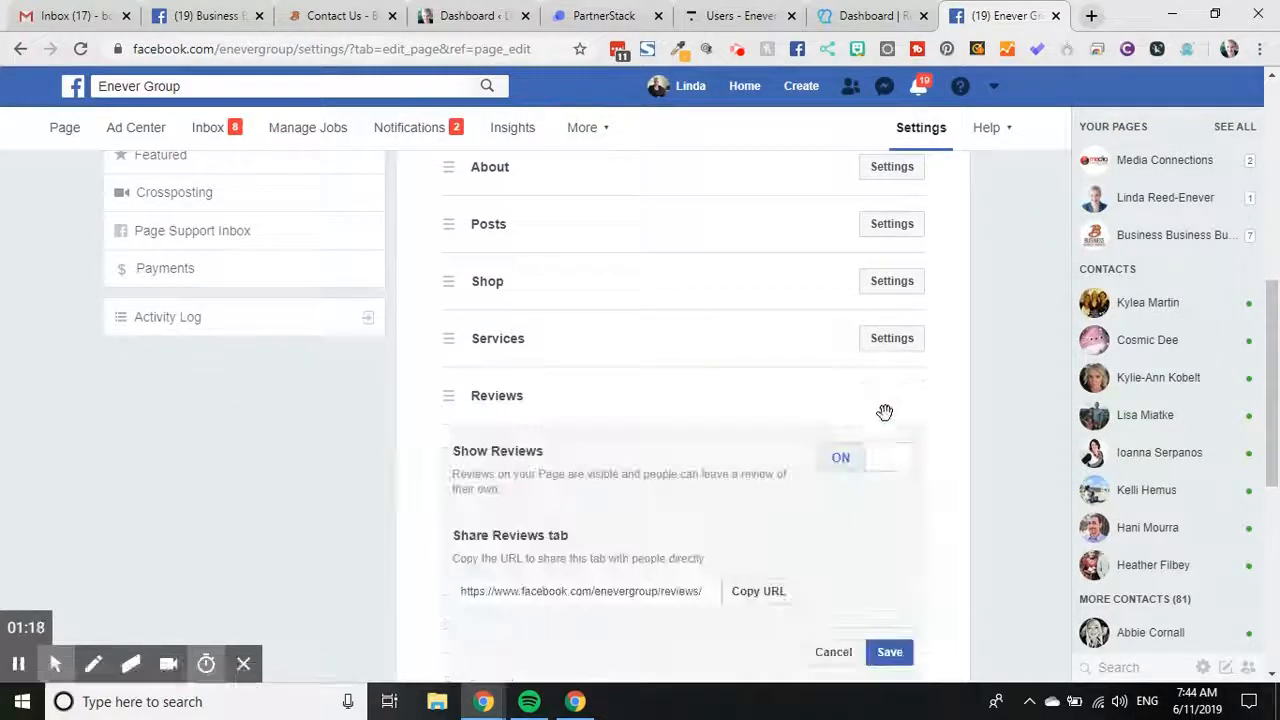
{"action": "left_click", "coordinate": [862, 462]}
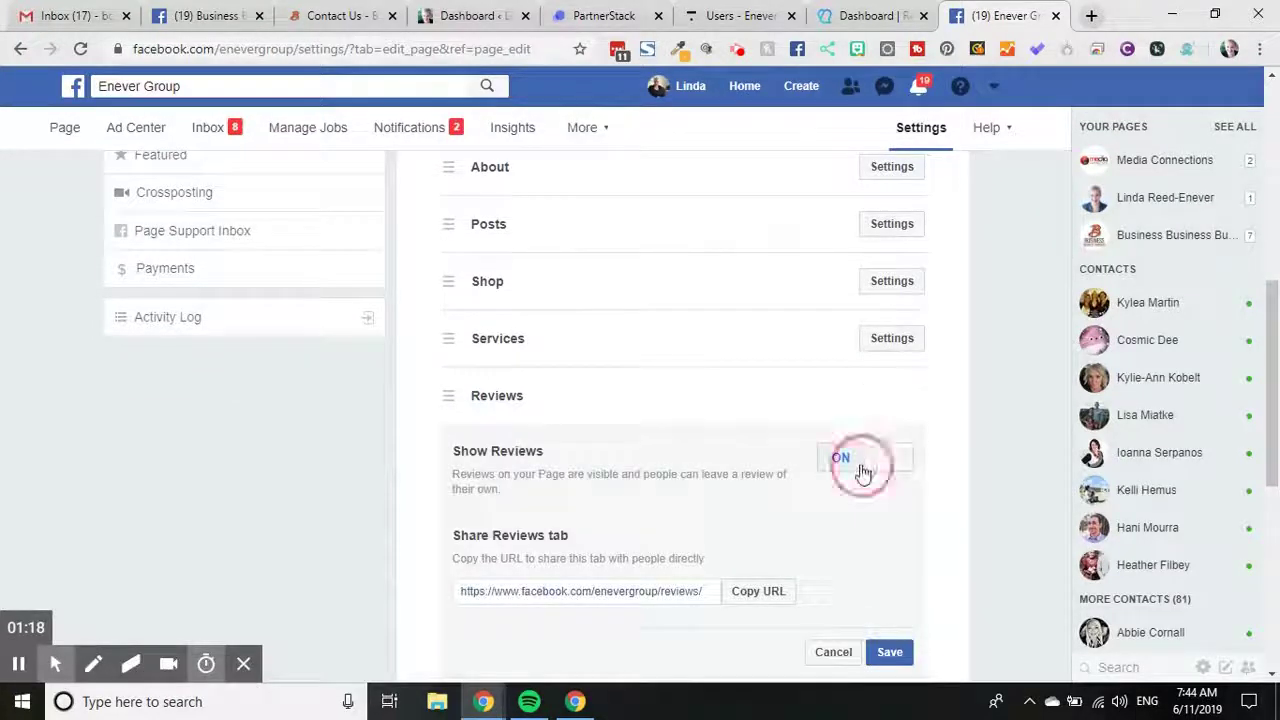
{"action": "left_click", "coordinate": [895, 652]}
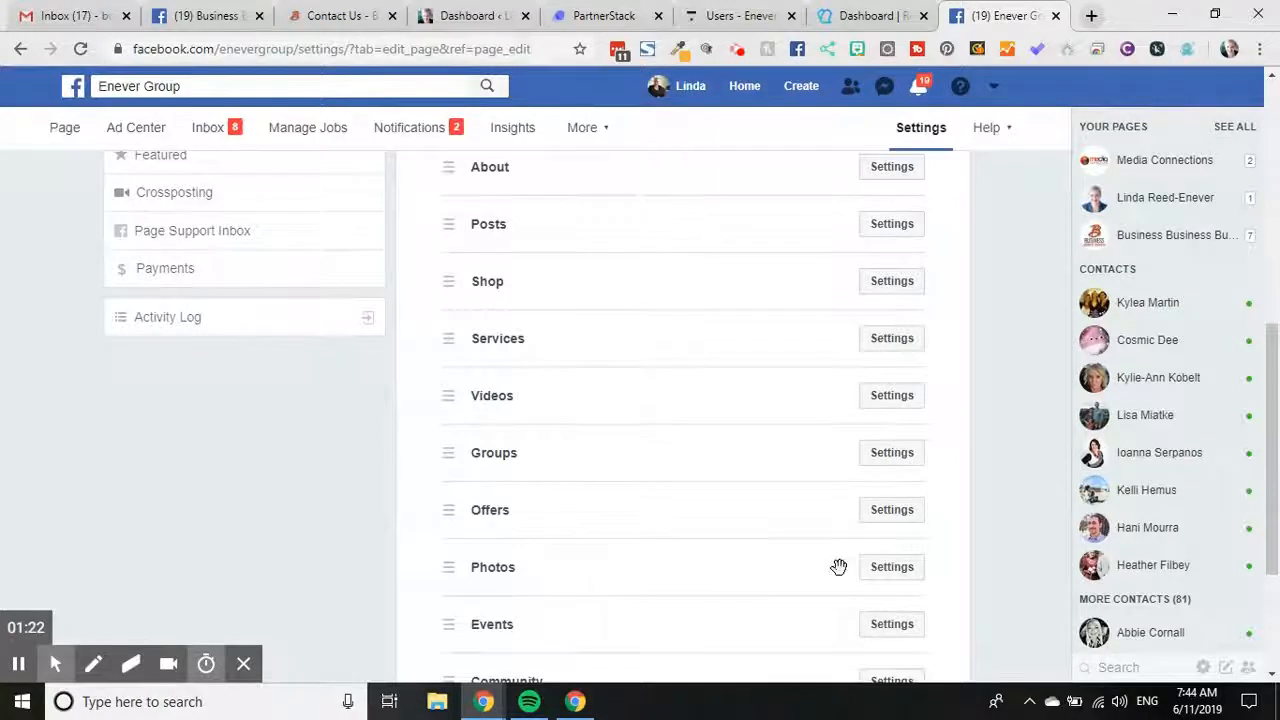
{"action": "scroll", "coordinate": [838, 567], "scroll_direction": "up", "scroll_amount": 2}
{"action": "scroll", "coordinate": [838, 530], "scroll_direction": "down", "scroll_amount": 5}
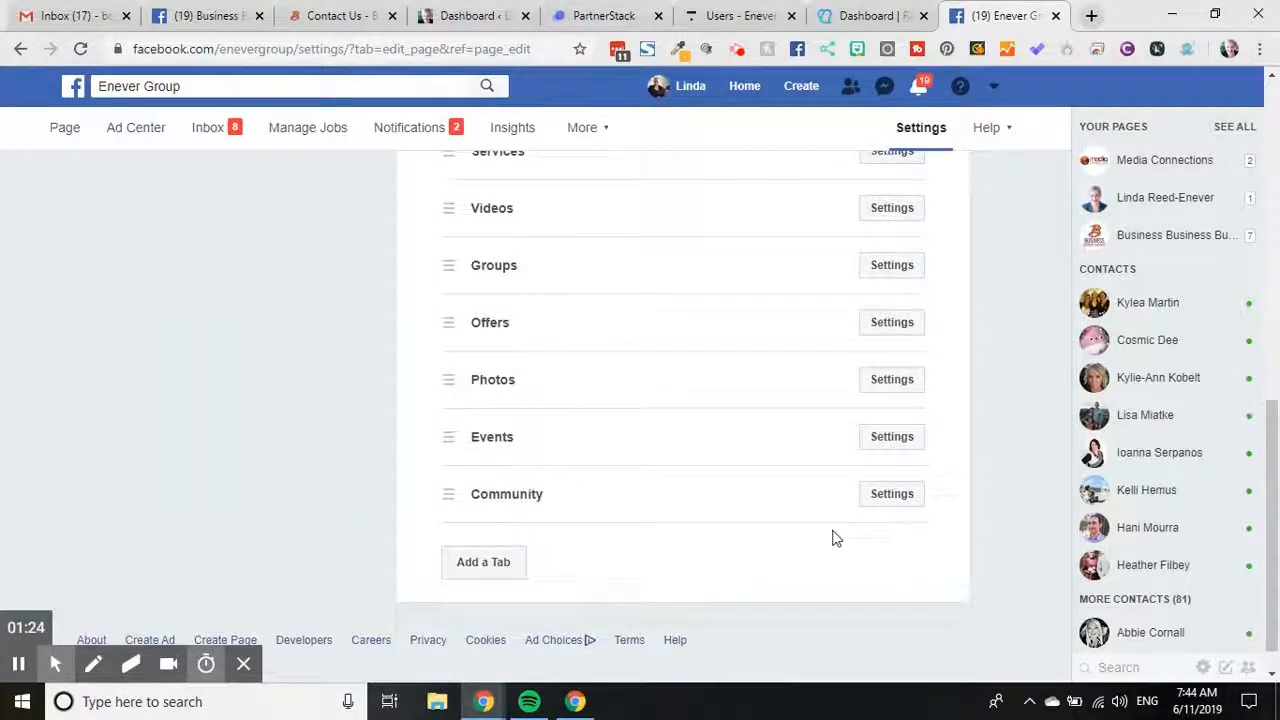
{"action": "left_click", "coordinate": [483, 561]}
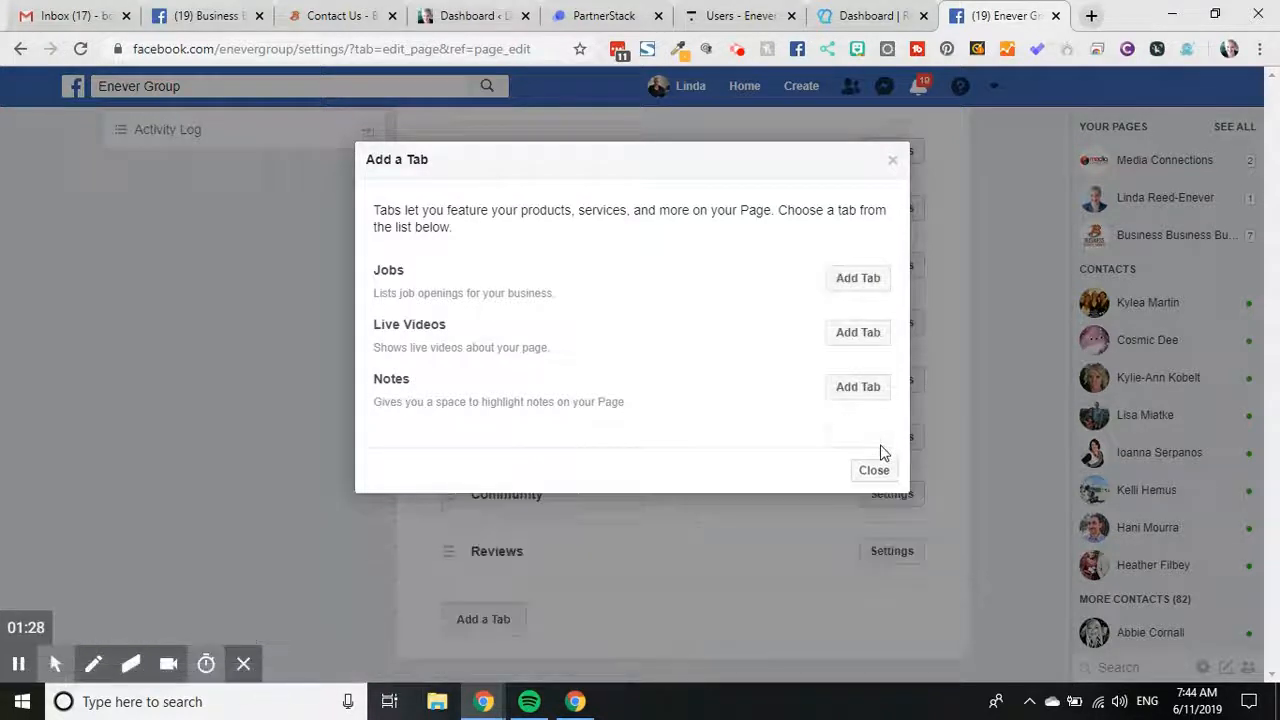
{"action": "left_click", "coordinate": [874, 469]}
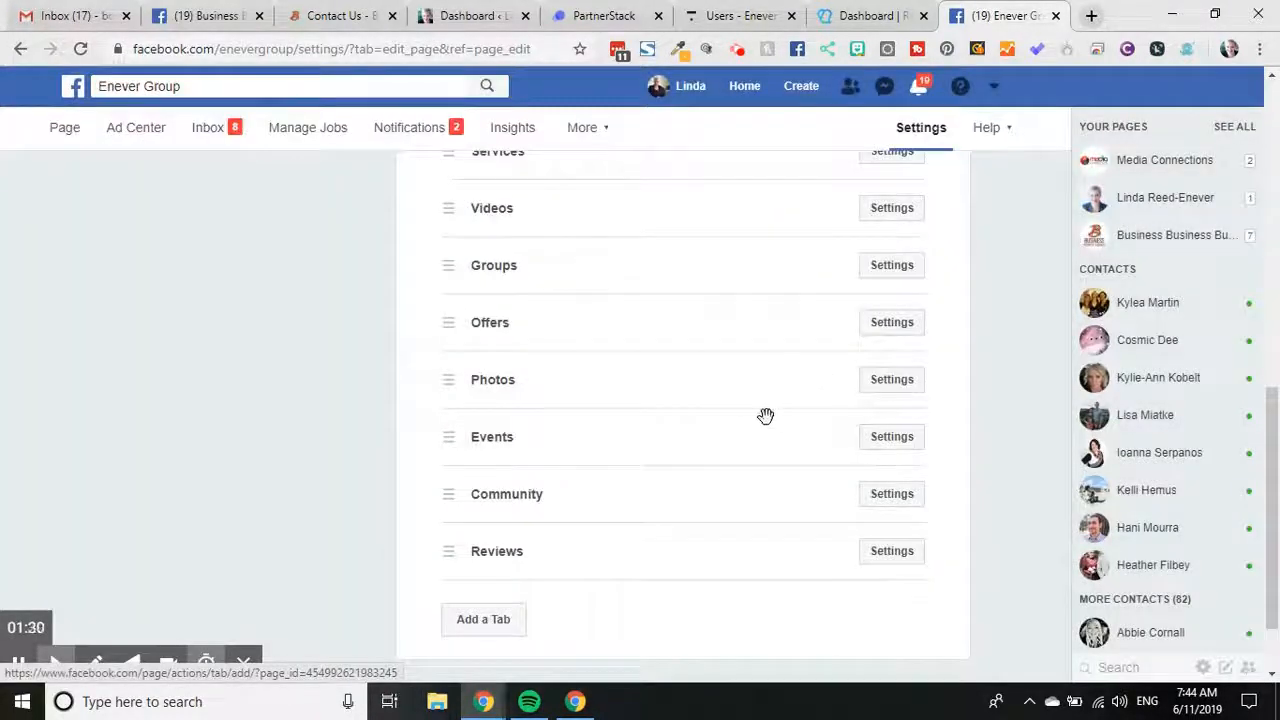
{"action": "scroll", "coordinate": [765, 416], "scroll_direction": "down", "scroll_amount": 5}
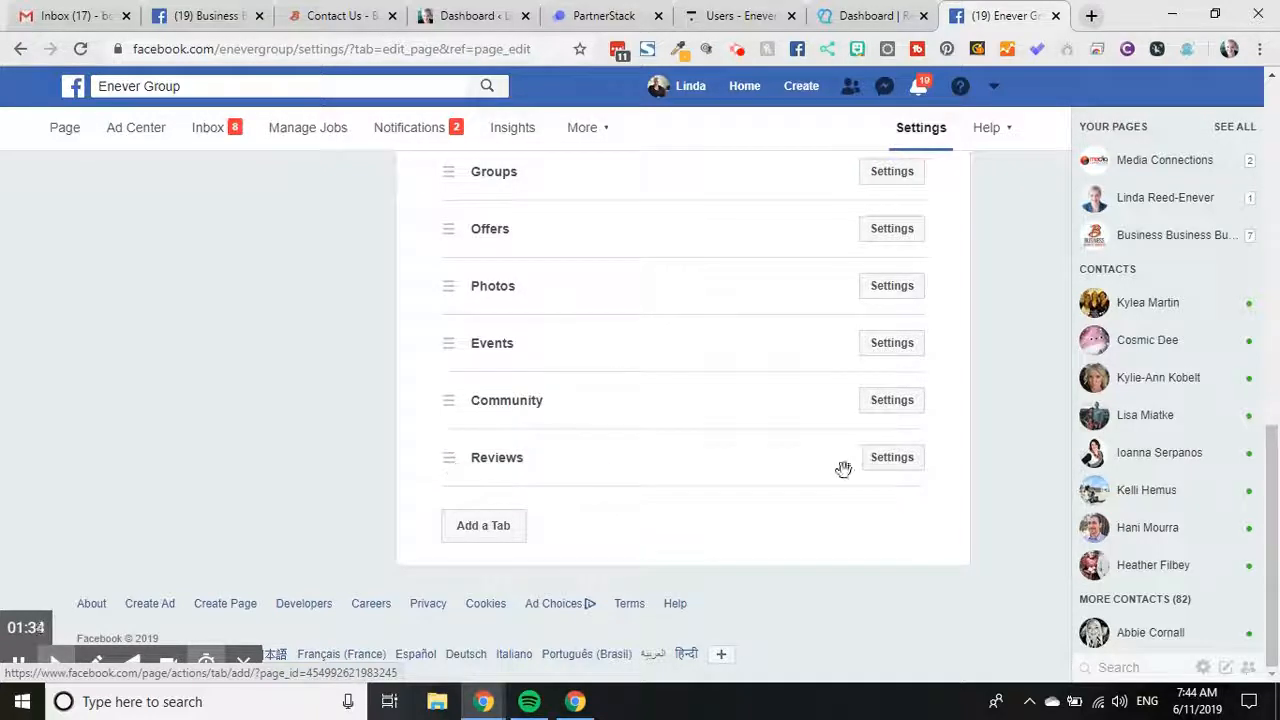
Step: Select the Reviews tab's share URL in its settings and cancel without saving
{"action": "left_click", "coordinate": [892, 457]}
{"action": "scroll", "coordinate": [850, 480], "scroll_direction": "down", "scroll_amount": 2}
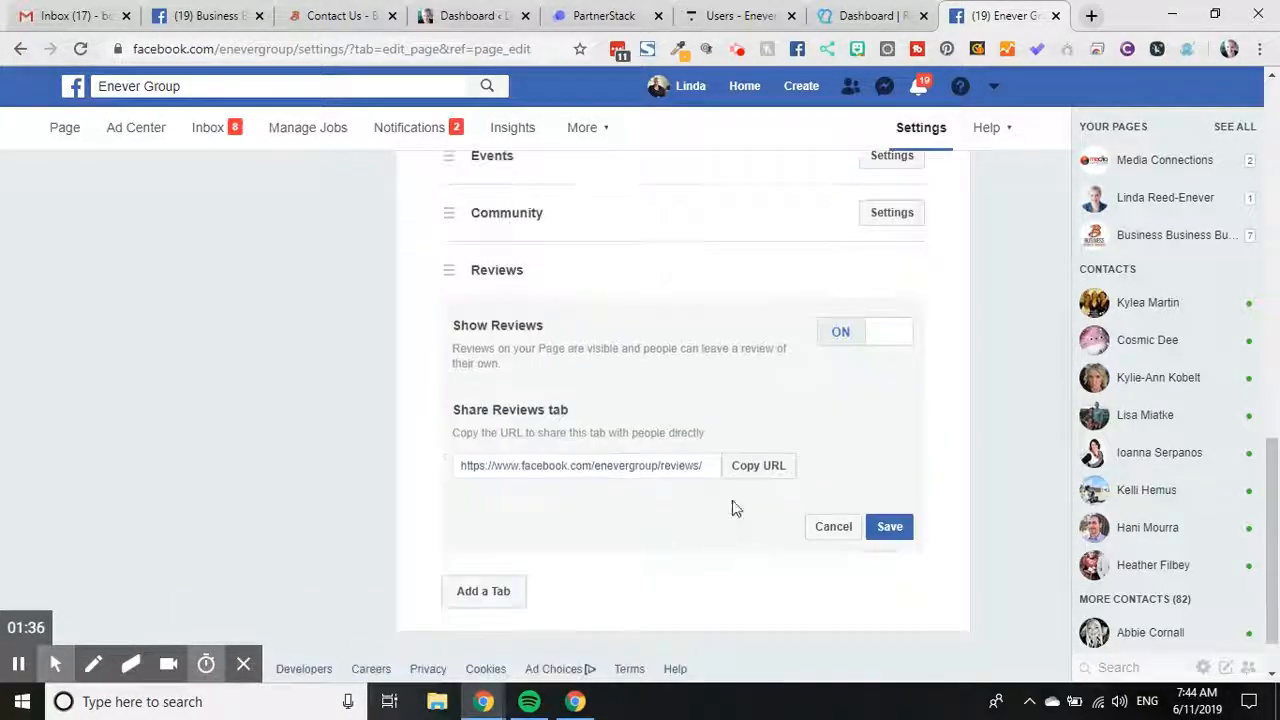
{"action": "left_click_drag", "start_coordinate": [703, 465], "coordinate": [405, 465]}
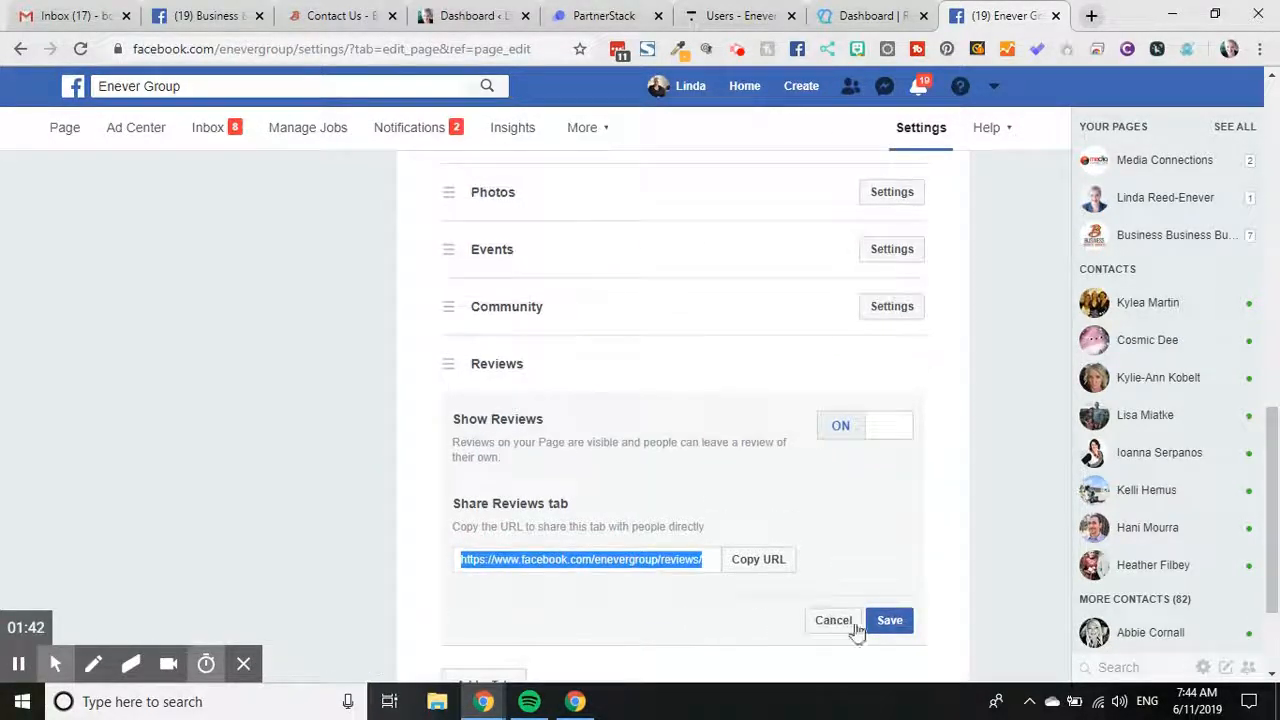
{"action": "left_click", "coordinate": [833, 526]}
{"action": "scroll", "coordinate": [802, 592], "scroll_direction": "up", "scroll_amount": 3}
{"action": "scroll", "coordinate": [802, 592], "scroll_direction": "up", "scroll_amount": 5}
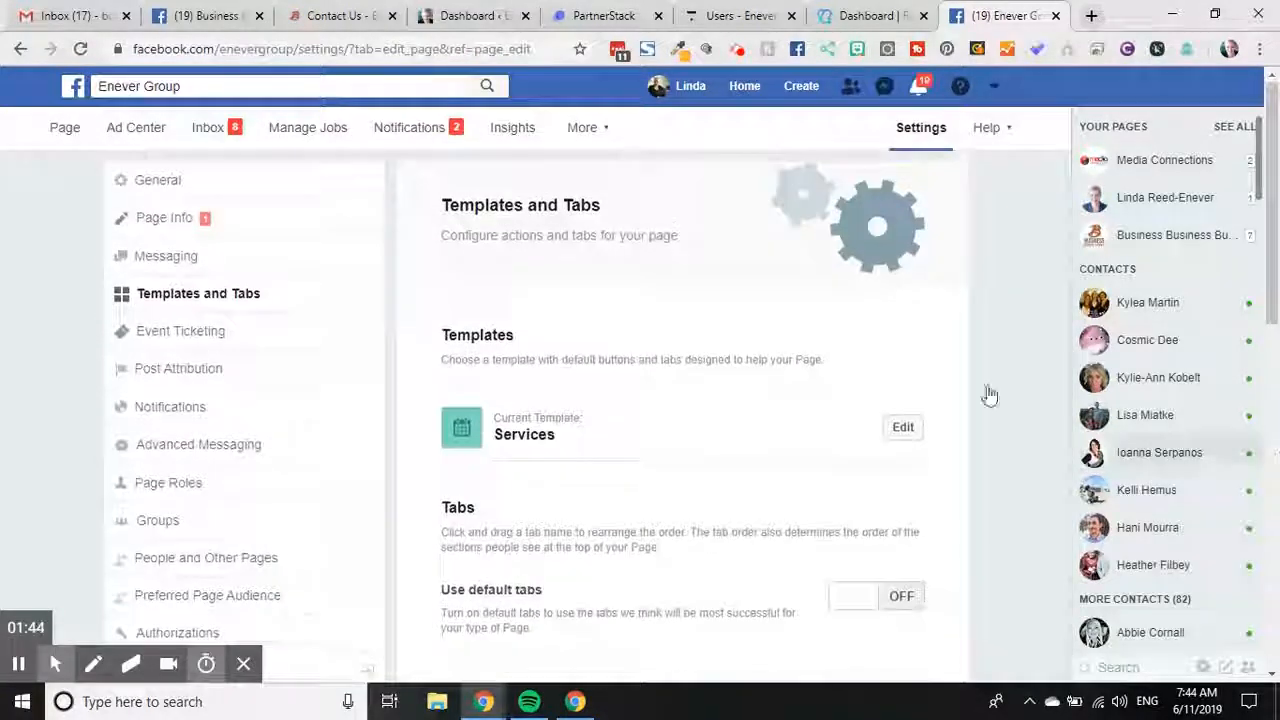
Step: Return to the Enever Group page showing Reviews at the bottom of its tab list
{"action": "left_click", "coordinate": [65, 127]}
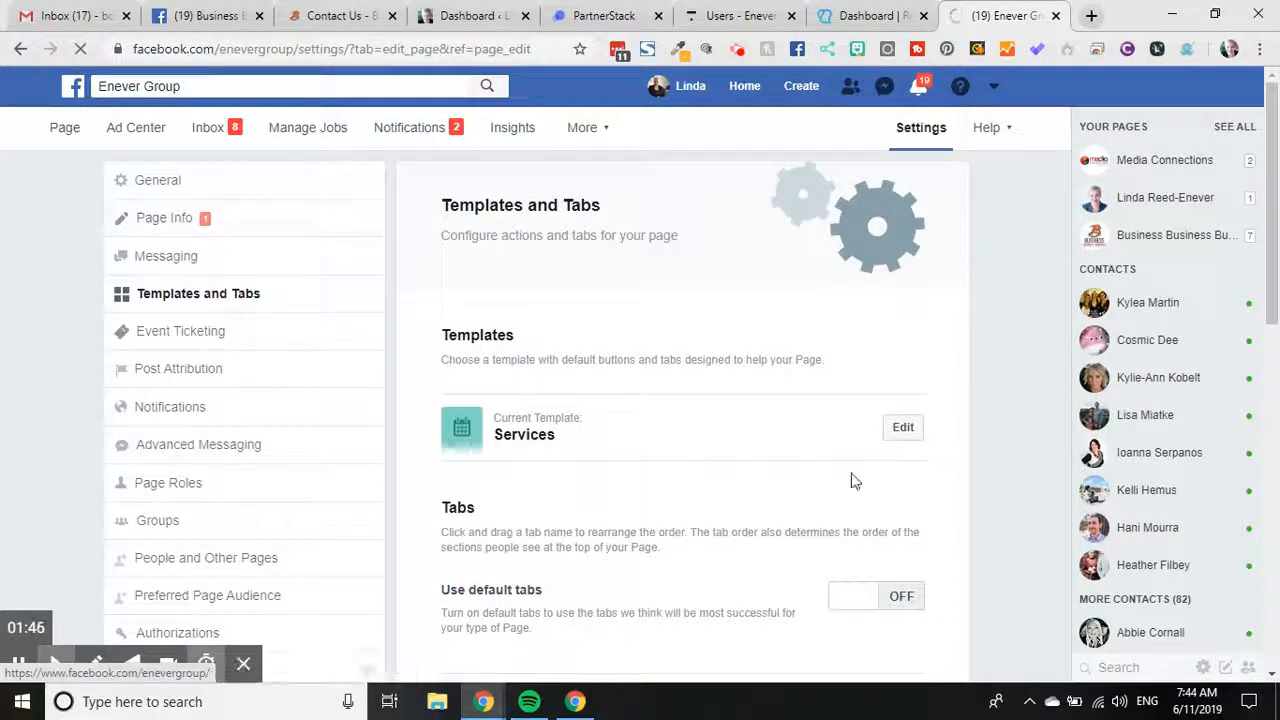
{"action": "scroll", "coordinate": [853, 480], "scroll_direction": "down", "scroll_amount": 2}
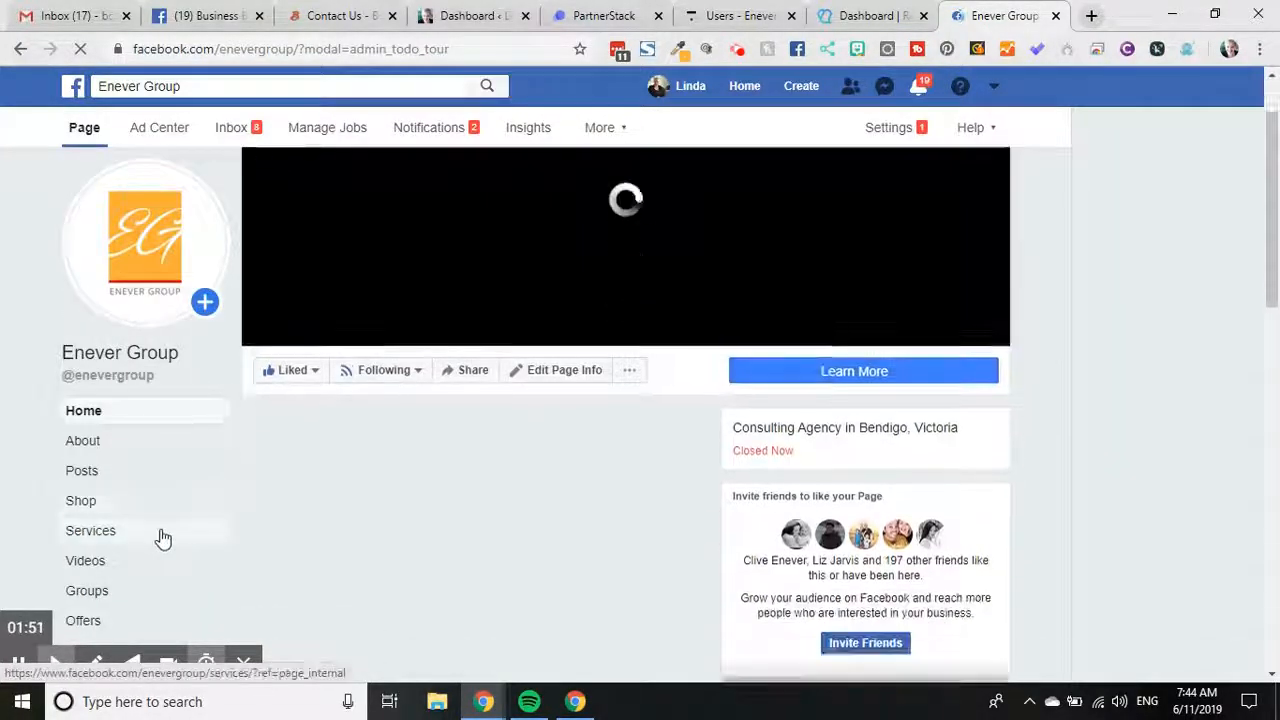
{"action": "scroll", "coordinate": [140, 520], "scroll_direction": "down", "scroll_amount": 3}
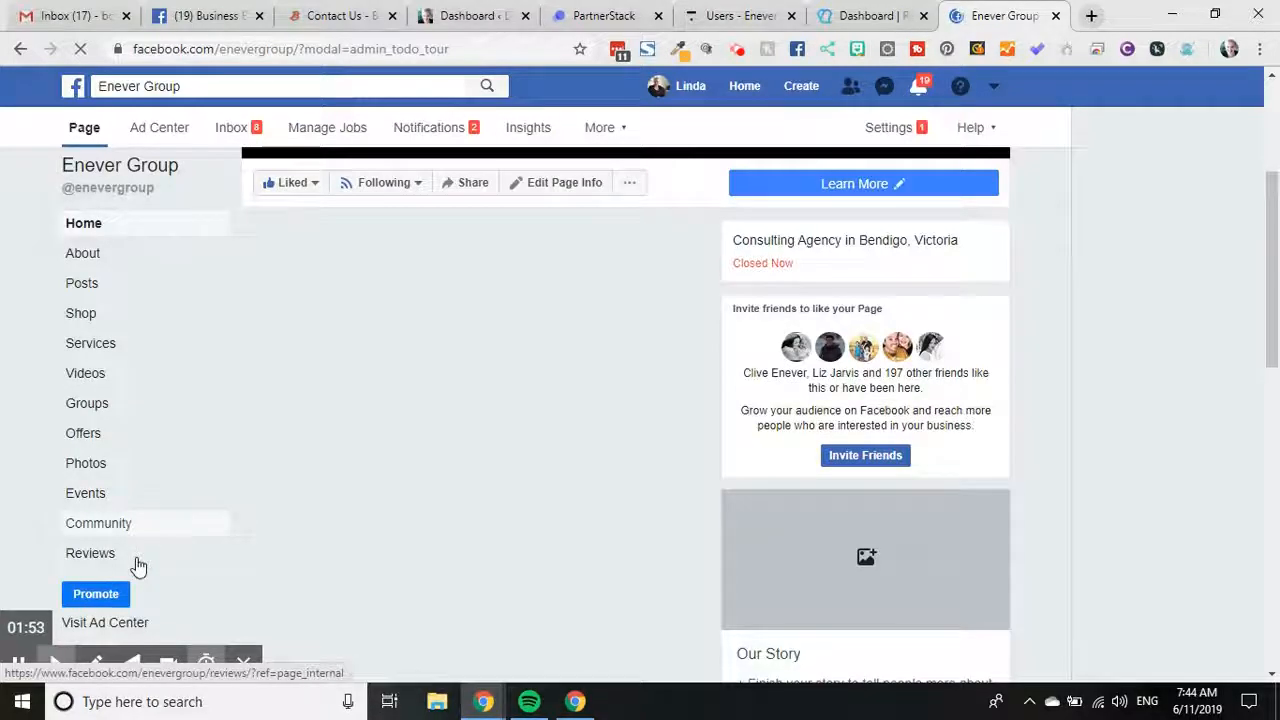